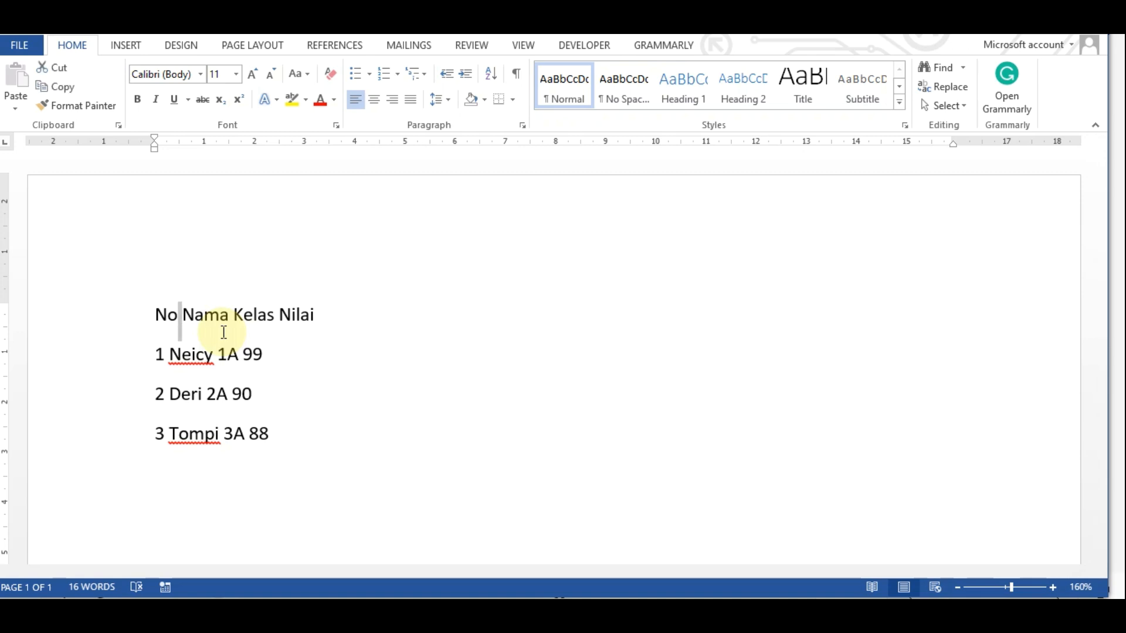
left_click(367, 318)
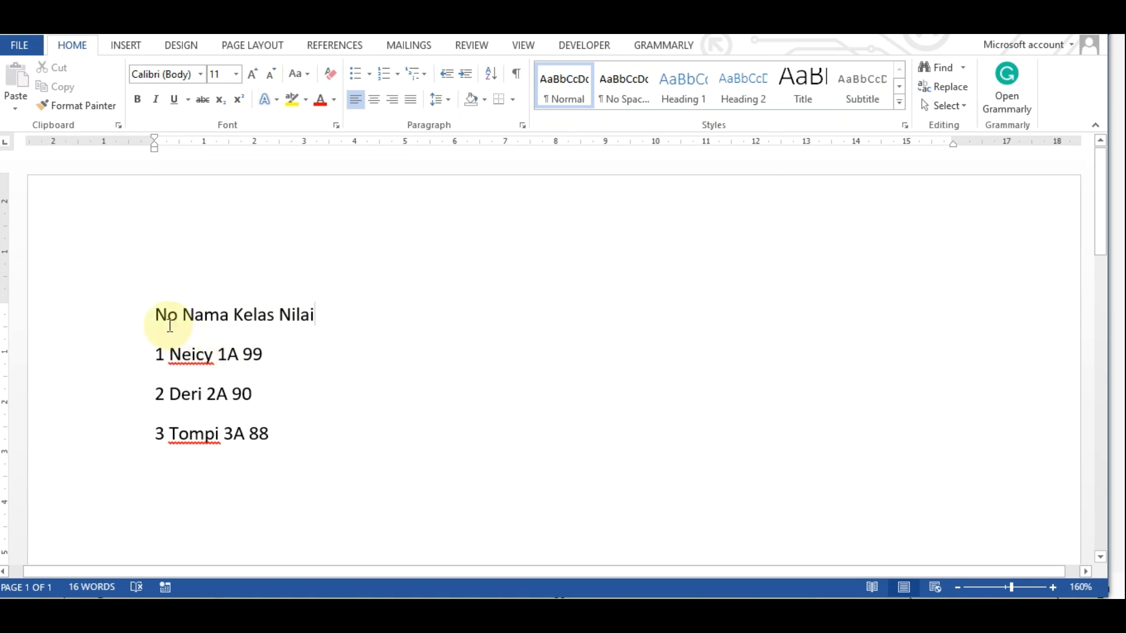
left_click_drag(154, 314, 259, 422)
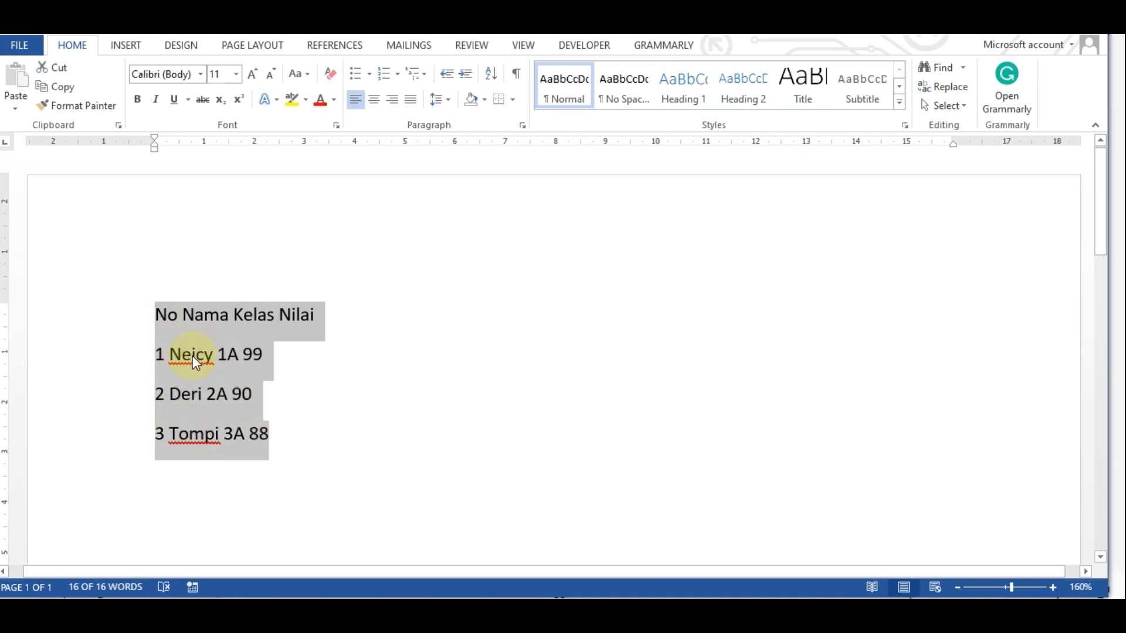
left_click(131, 48)
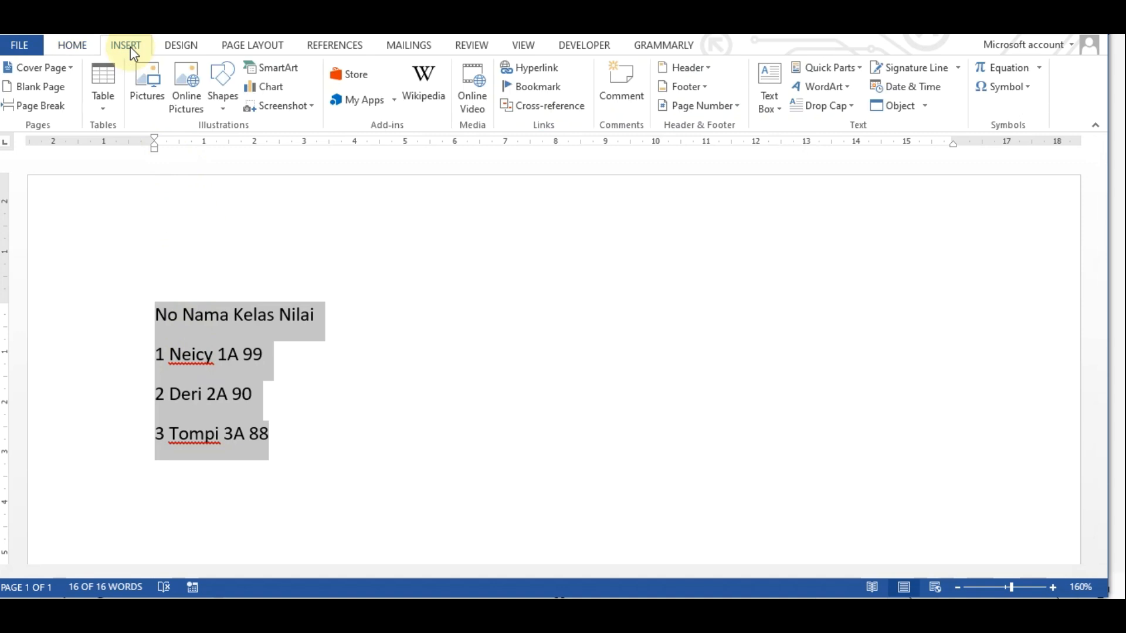
left_click(108, 107)
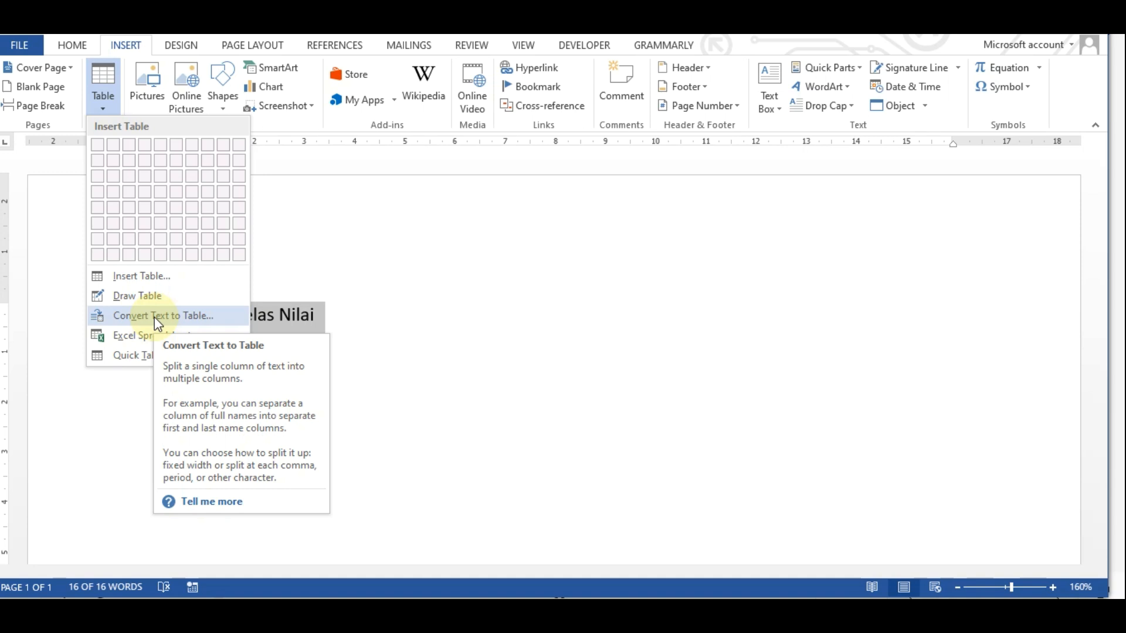
left_click(367, 274)
Try converting the four lines into a four-column table split at the Other separator, and undo the conversion
left_click(193, 315)
left_click_drag(150, 311, 288, 432)
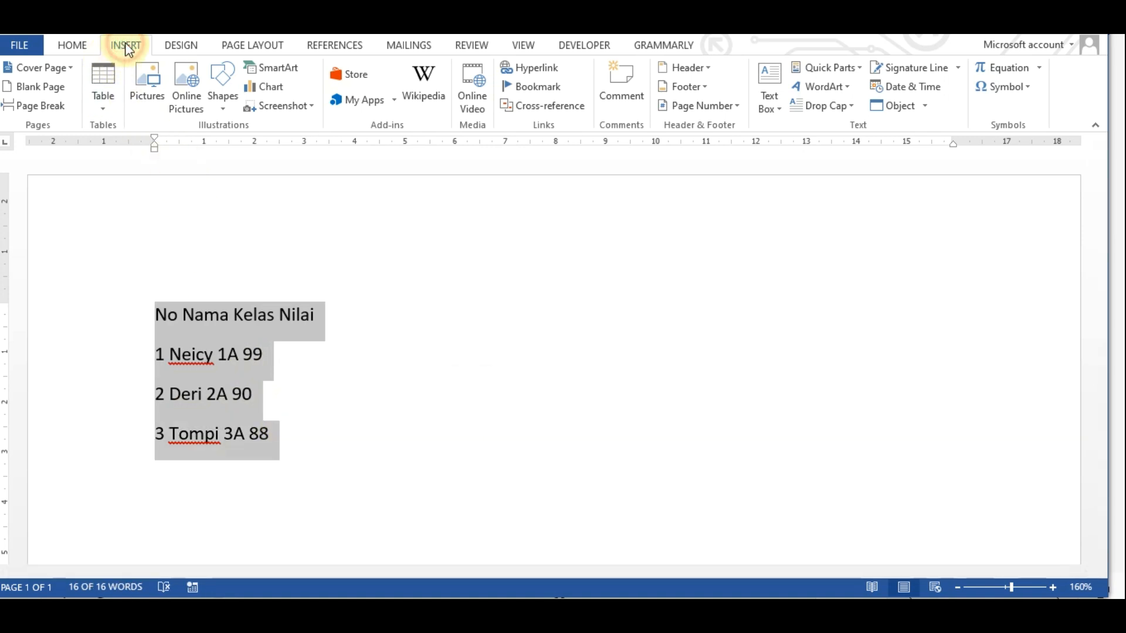
left_click(108, 109)
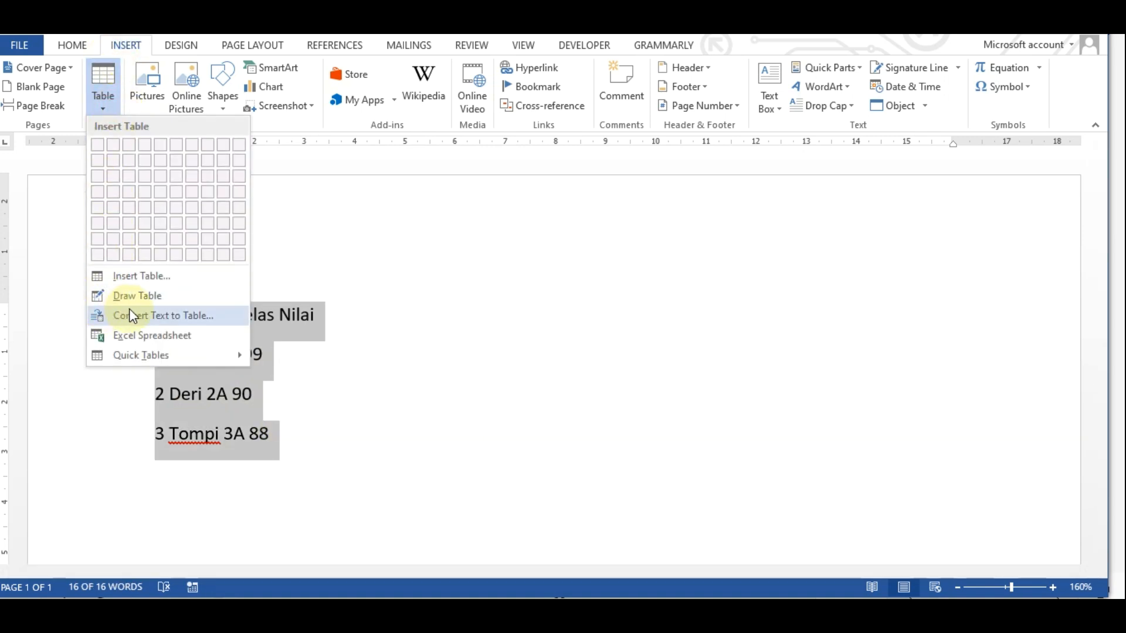
left_click(177, 317)
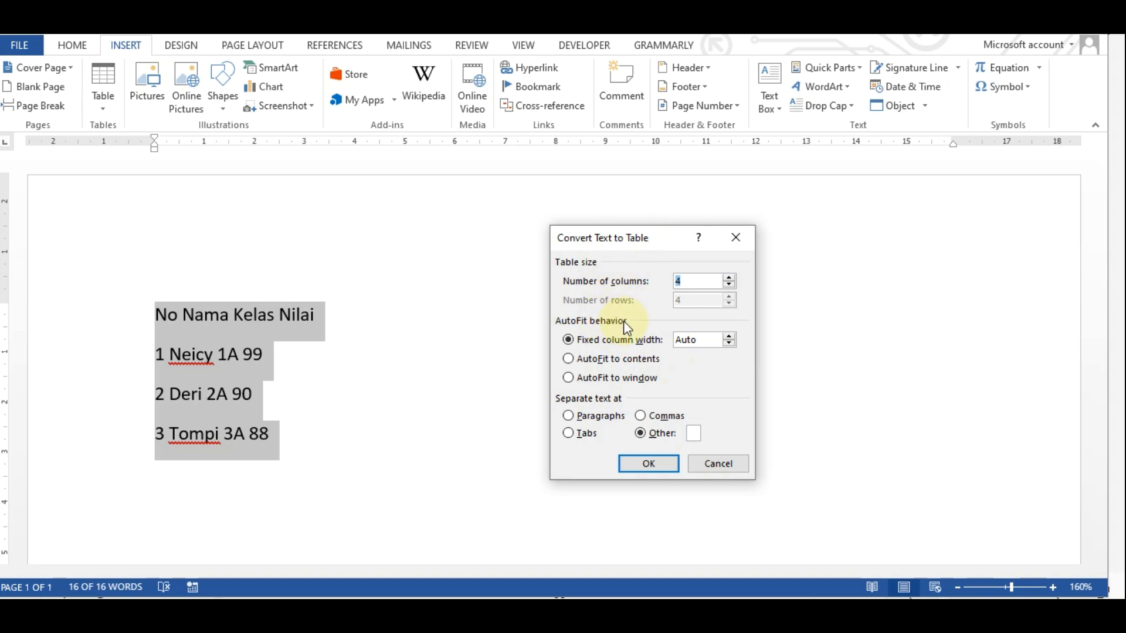
left_click_drag(623, 239, 583, 211)
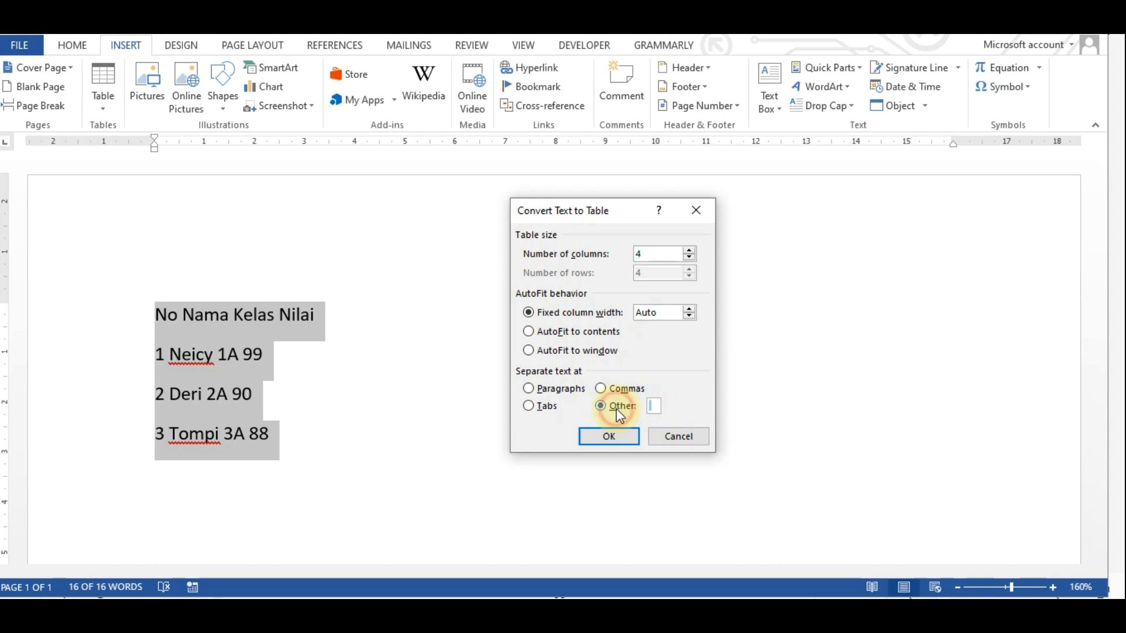
left_click(658, 402)
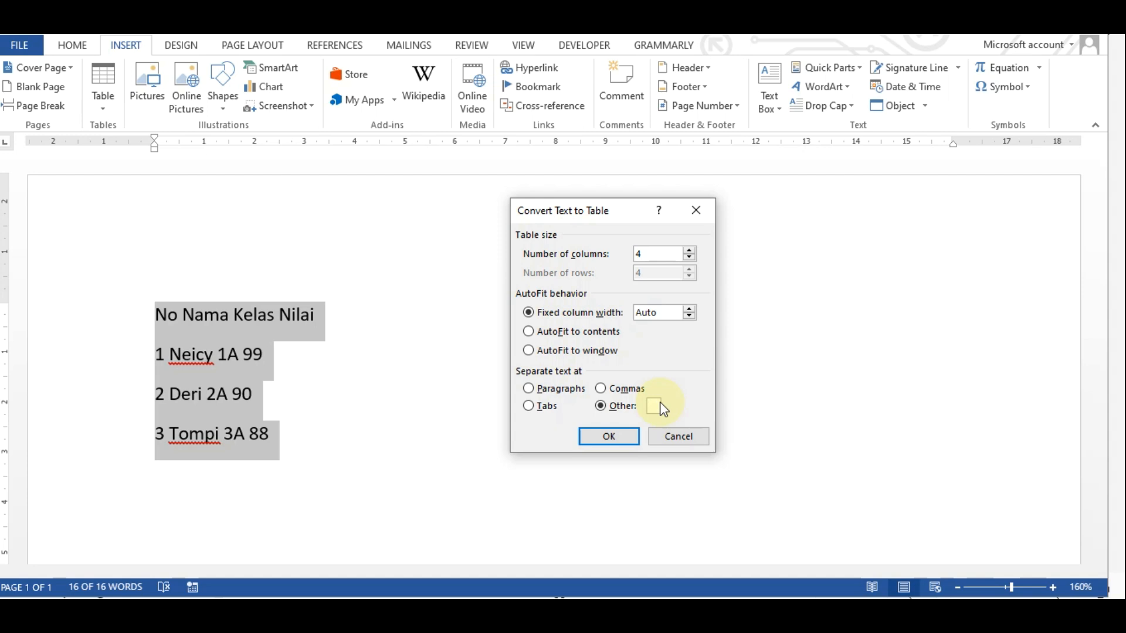
left_click(609, 437)
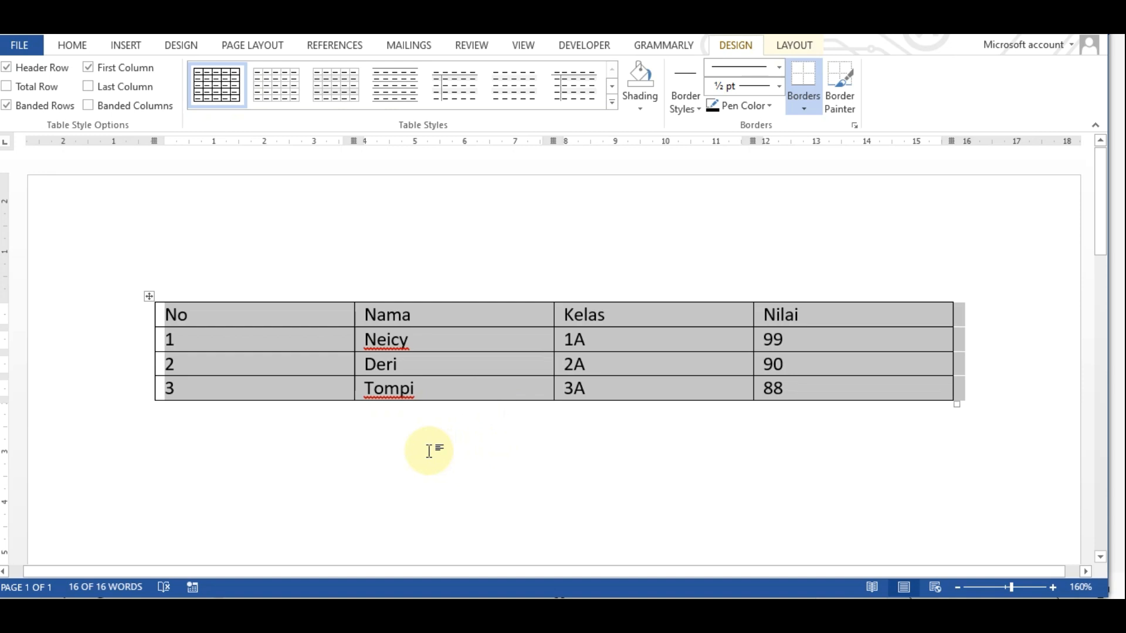
key("ctrl+z")
Replace the spaces in the header line with commas so it reads No,Nama,Kelas,Nilai
left_click(185, 313)
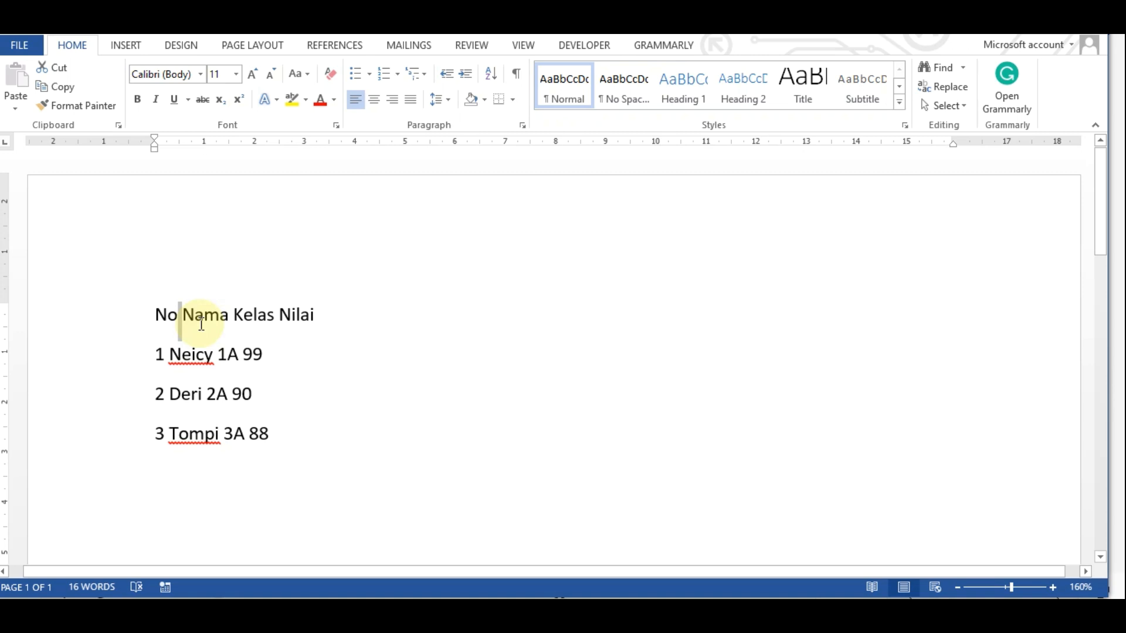
key("BackSpace")
type(",")
key("Right")
key("Right")
key("Right")
key("Right")
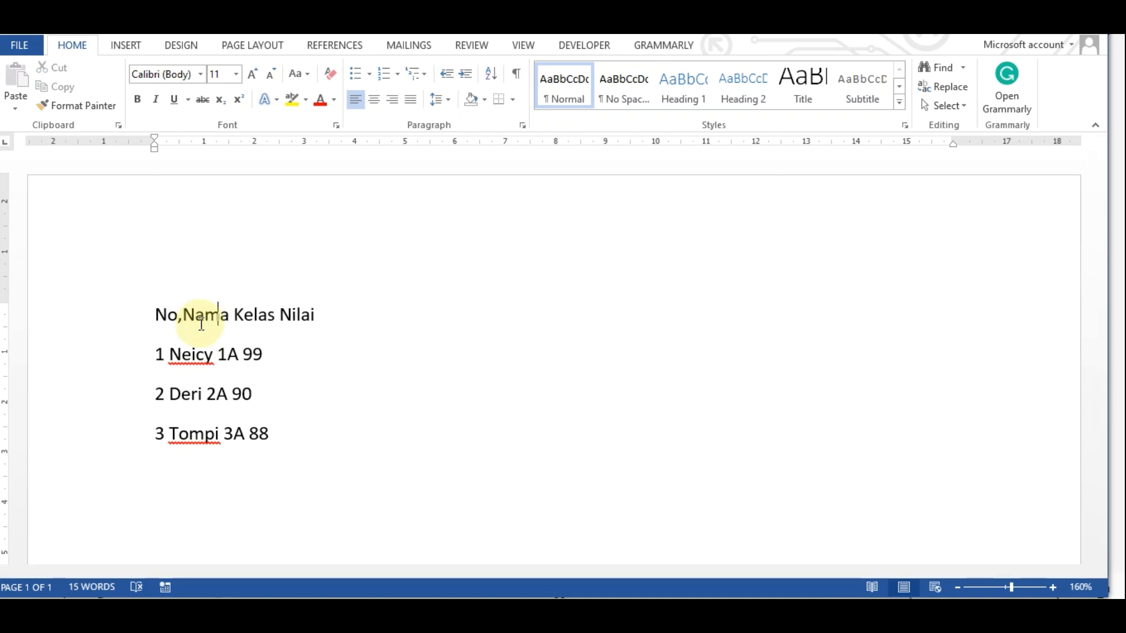
key("Delete")
type(",")
key("Right")
key("Right")
key("Delete")
type(",")
Replace the spaces in the first data line with commas so it reads 1,Neicy,1A,99
key("Down")
key("shift+Right")
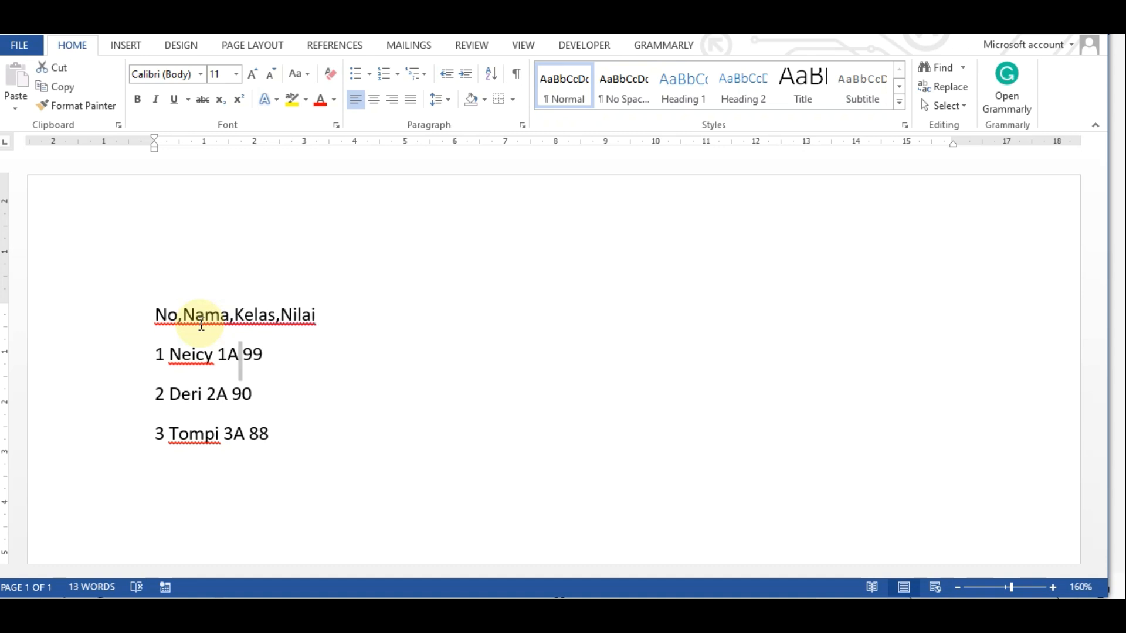
type(",")
key("Left")
key("Left")
key("Left")
key("Left")
key("shift+Right")
type(",")
key("Left")
key("Left")
key("Left")
key("Left")
key("Left")
key("Left")
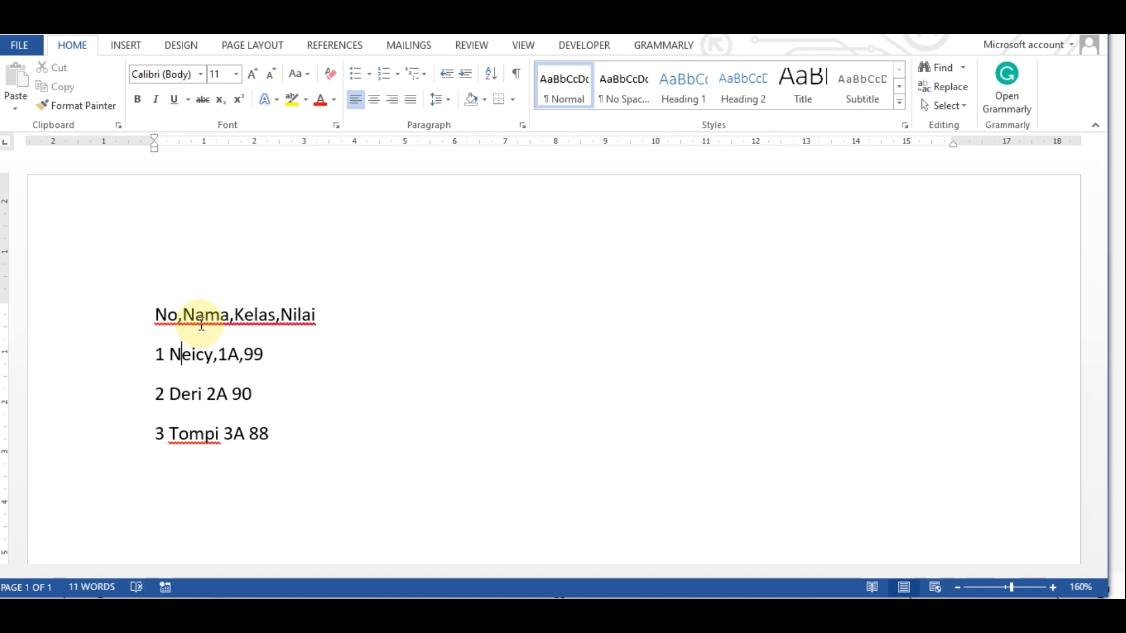
key("shift+Left")
type(",")
Replace the spaces in the second data line with commas so it reads 2,Deri,2A,90
key("Down")
key("shift+Left")
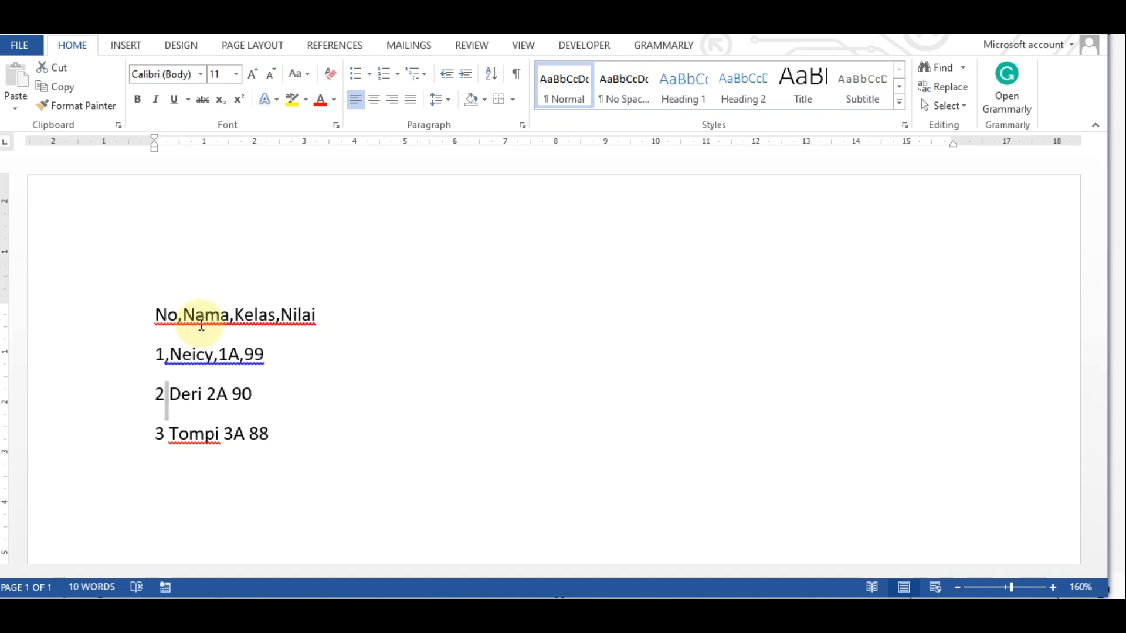
type(",")
key("Right")
key("Right")
key("Right")
key("Right")
key("shift+Right")
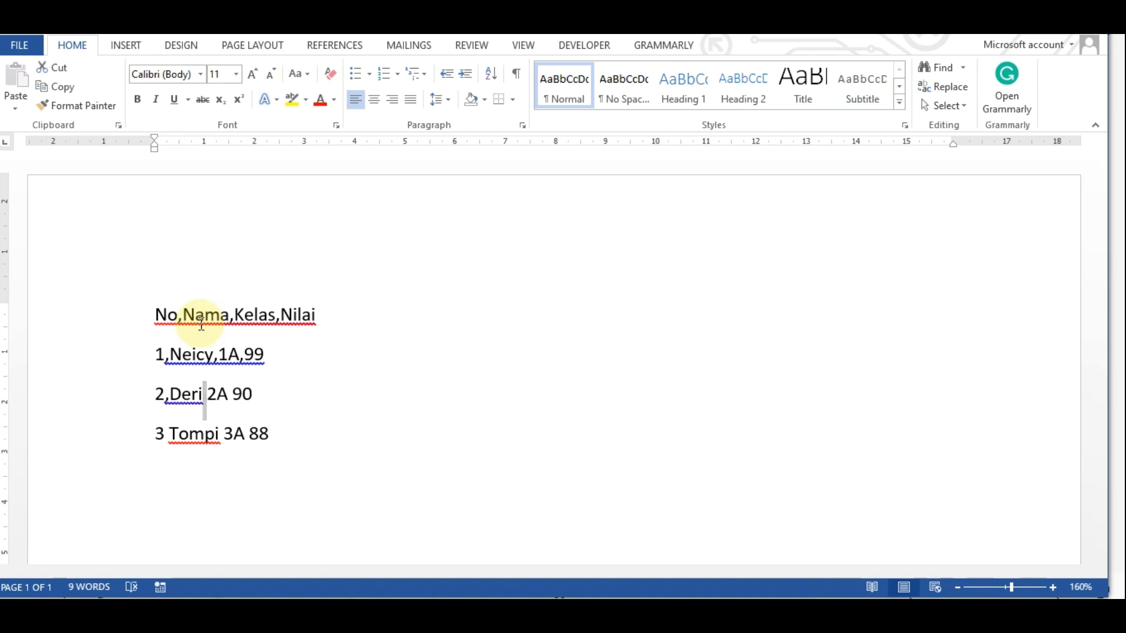
type(",")
key("Right")
key("Right")
key("Right")
key("shift+Left")
type(",")
Replace the spaces in the third data line with commas so it reads 3,Tompi,3A,88
key("Down")
key("Right")
key("shift+Right")
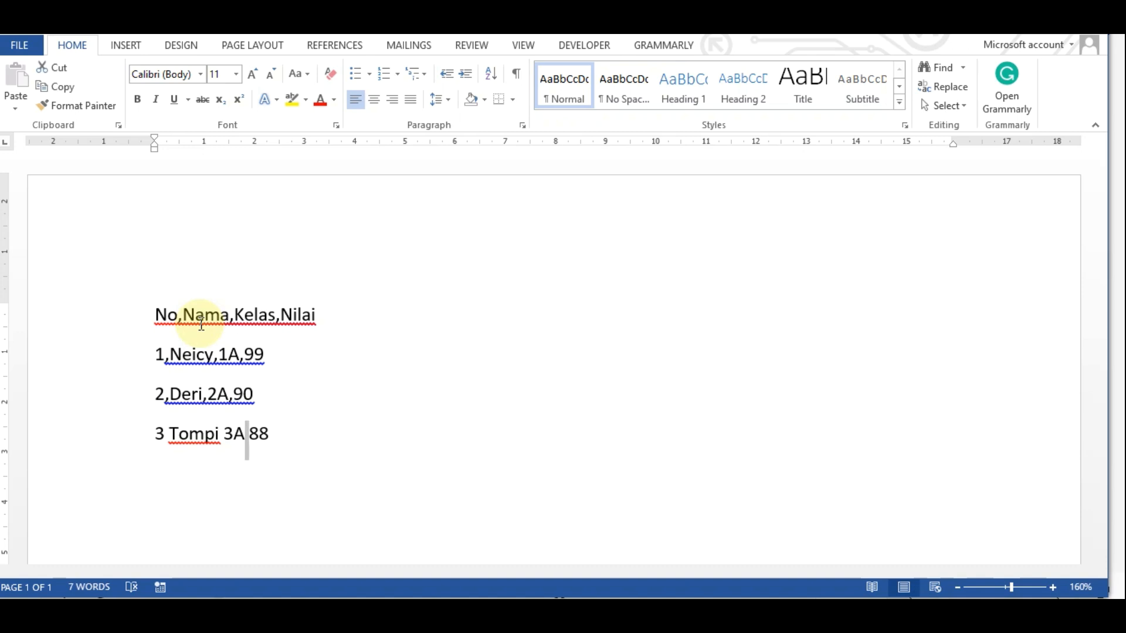
type(",")
key("Left")
key("Left")
key("Left")
key("shift+Left")
type(",")
key("shift+Right")
type(",")
Convert the four comma-separated lines into a four-column table, separating text at commas
left_click(329, 337)
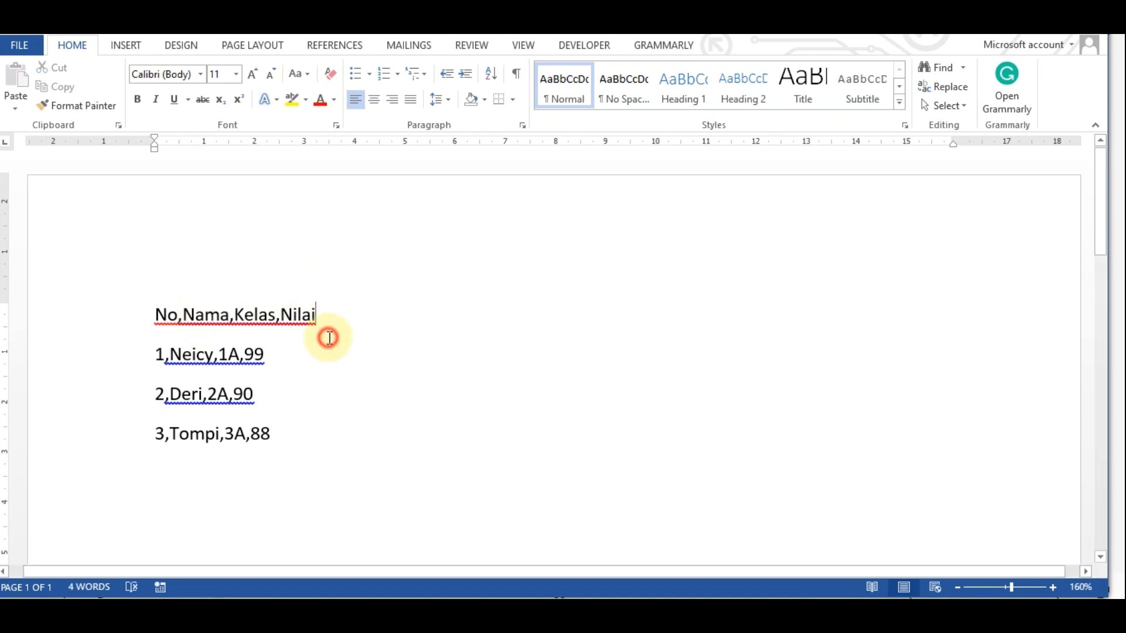
left_click(306, 351)
left_click_drag(157, 312, 270, 433)
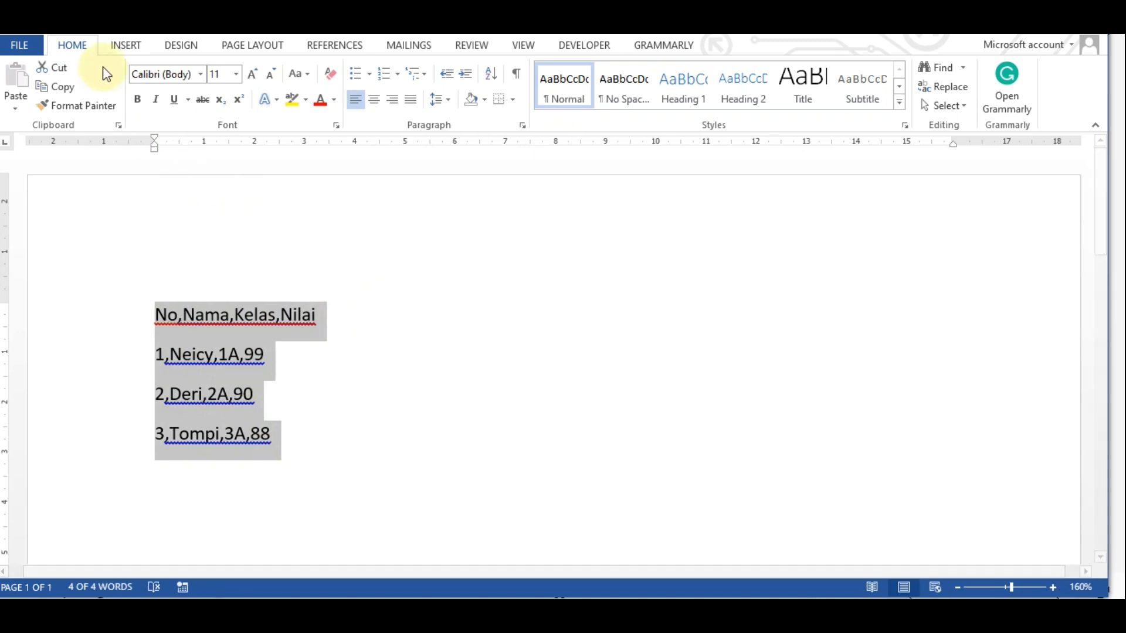
left_click(125, 46)
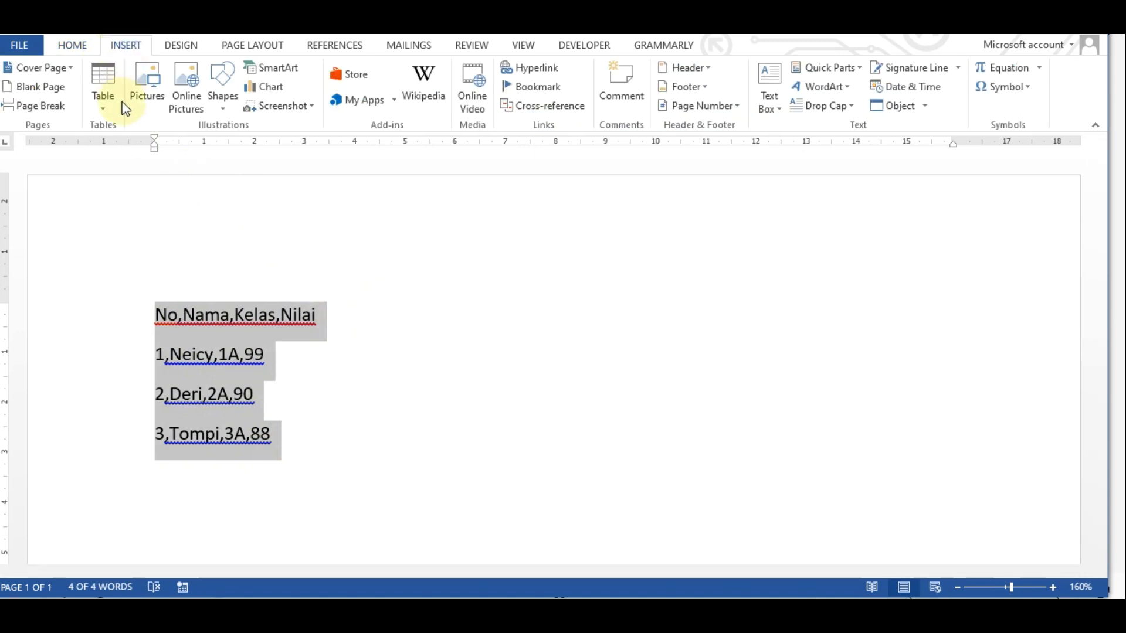
left_click(100, 107)
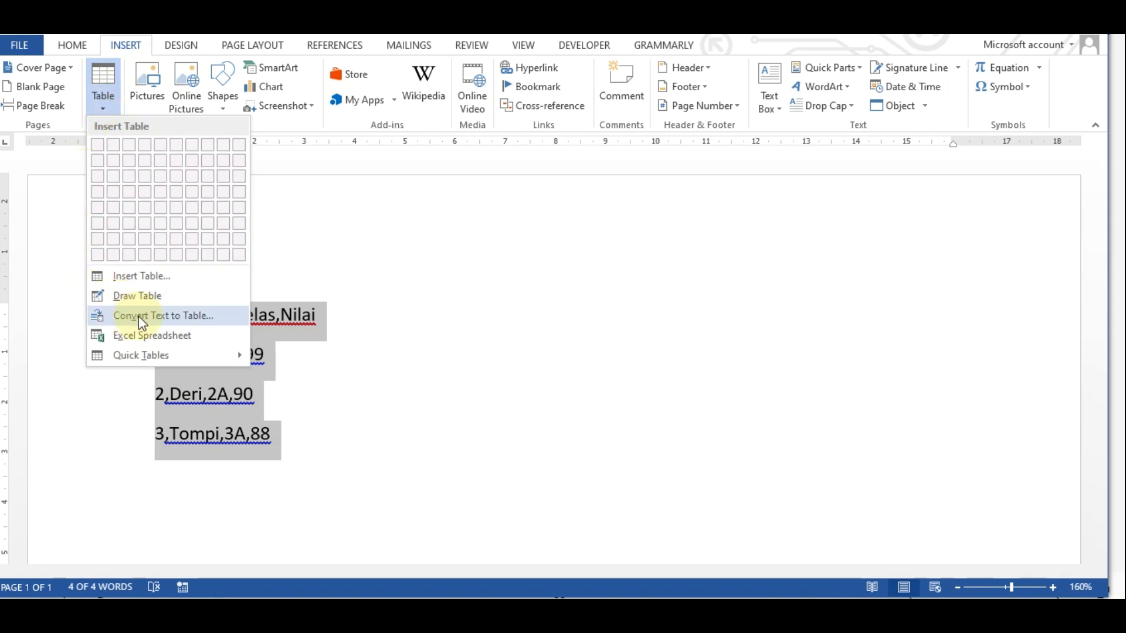
left_click(188, 315)
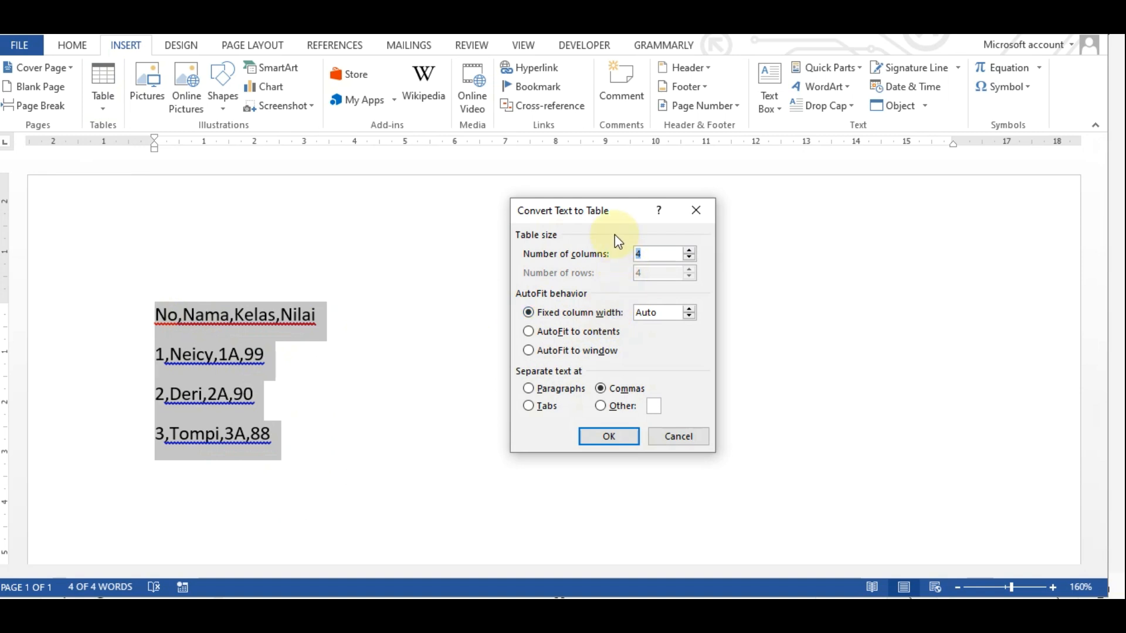
left_click_drag(615, 217, 633, 192)
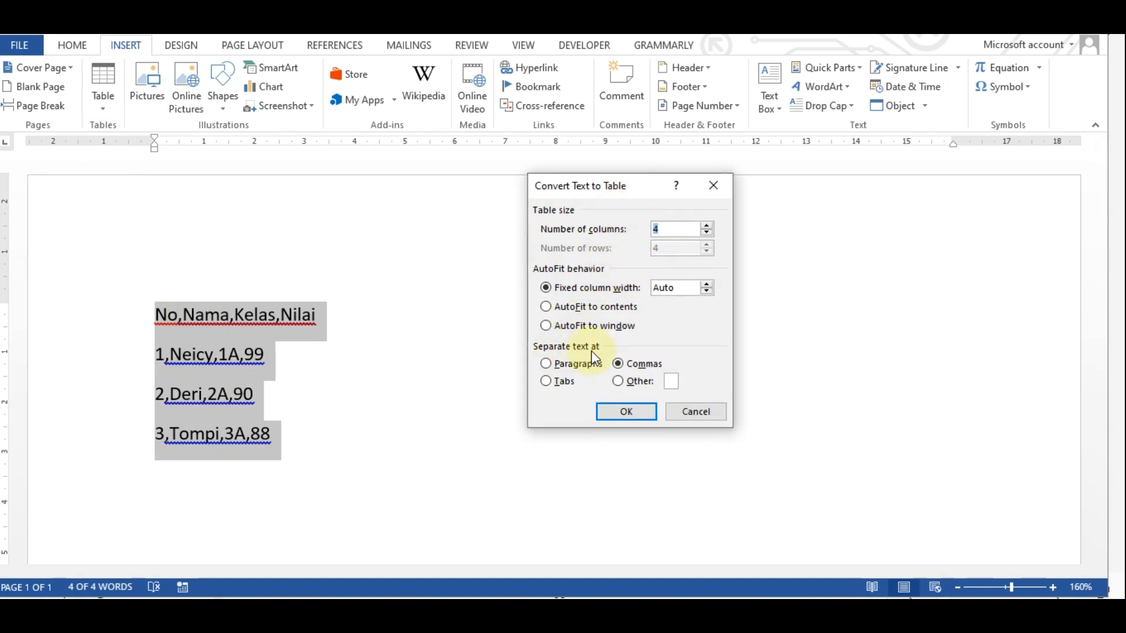
left_click(623, 365)
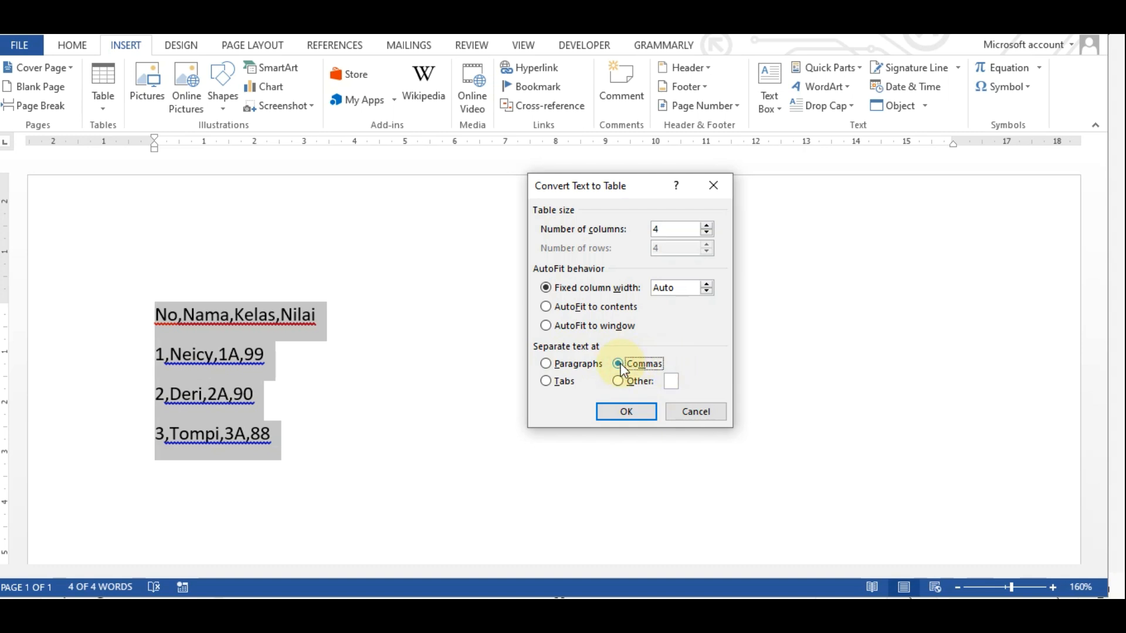
left_click(625, 412)
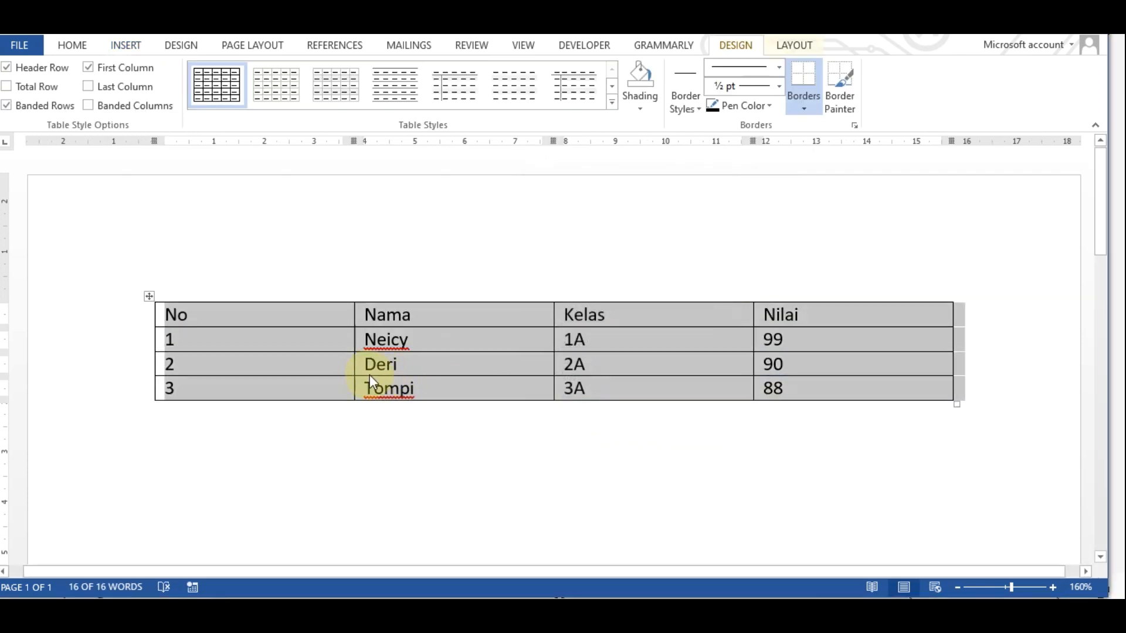
Narrow each of the table's columns to fit its contents
left_click(444, 441)
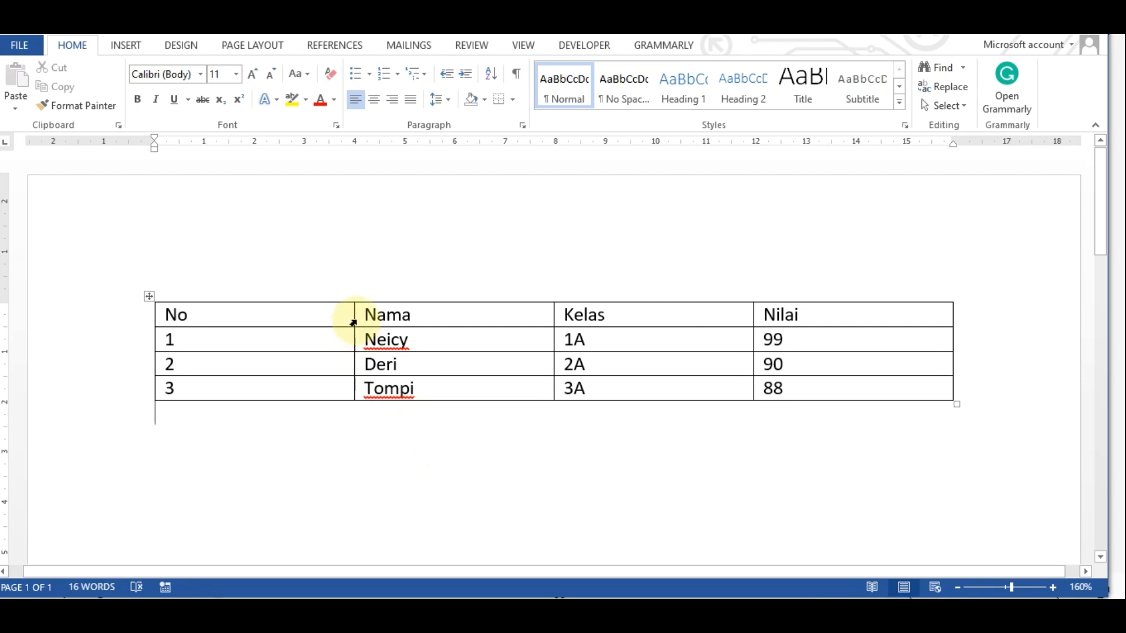
left_click_drag(349, 316, 204, 316)
left_click_drag(551, 315, 330, 316)
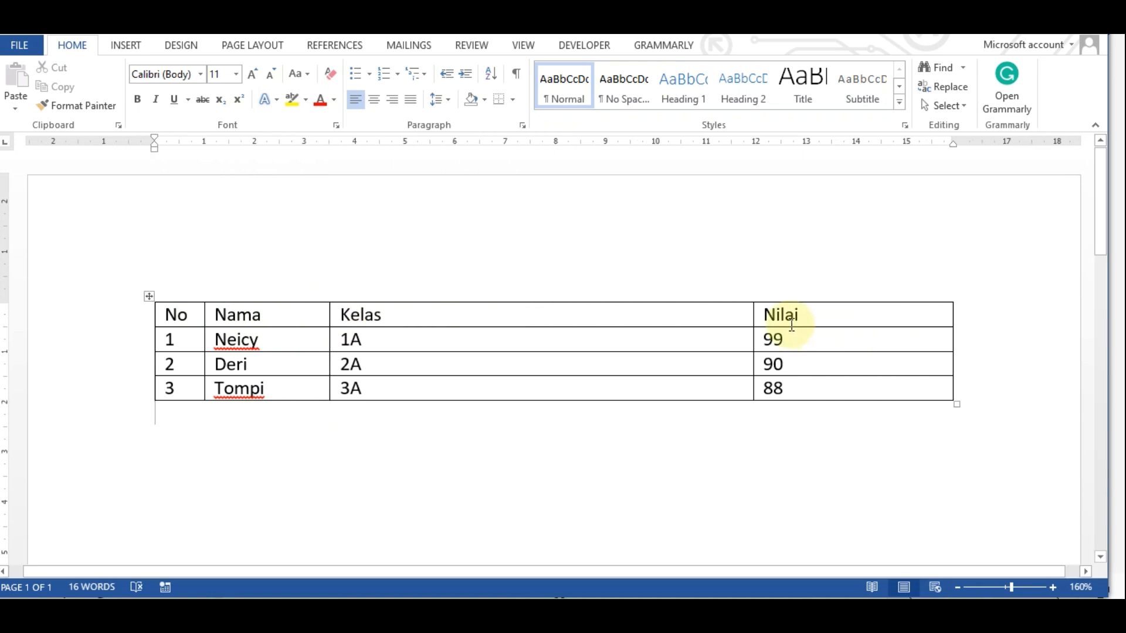
left_click_drag(752, 317, 431, 320)
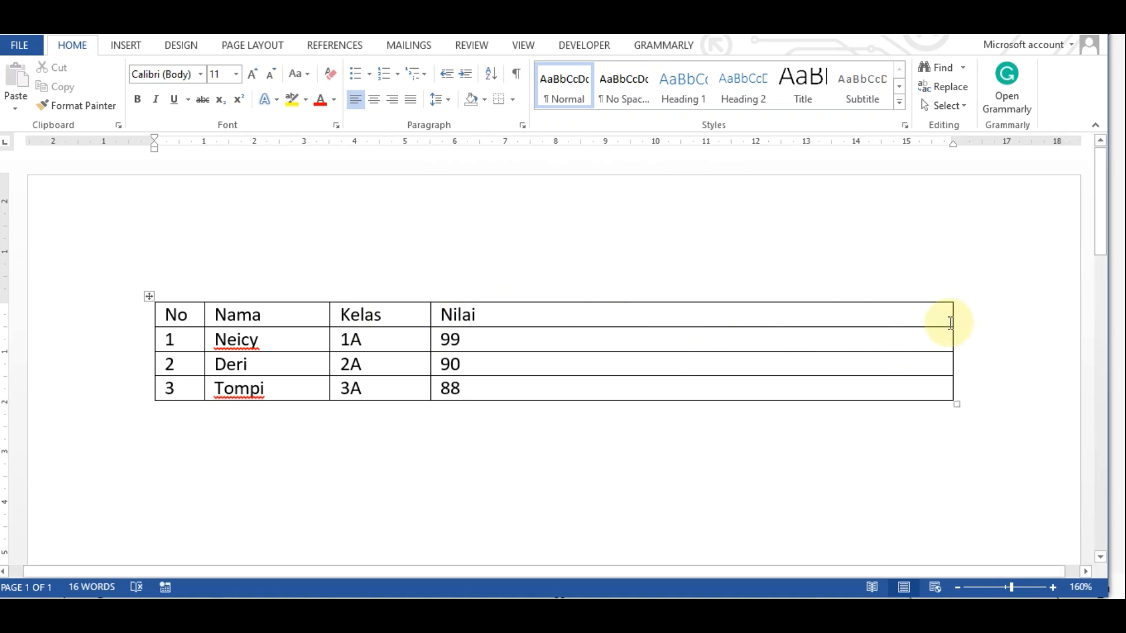
left_click_drag(951, 315, 505, 315)
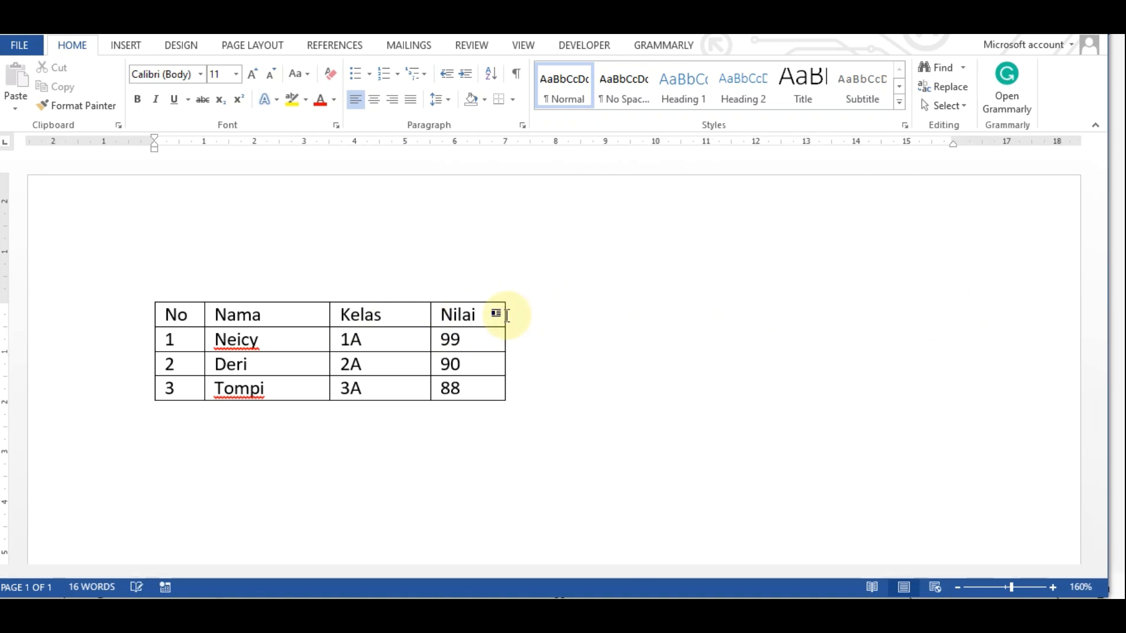
Center and bold the table's header row
left_click_drag(156, 315, 439, 311)
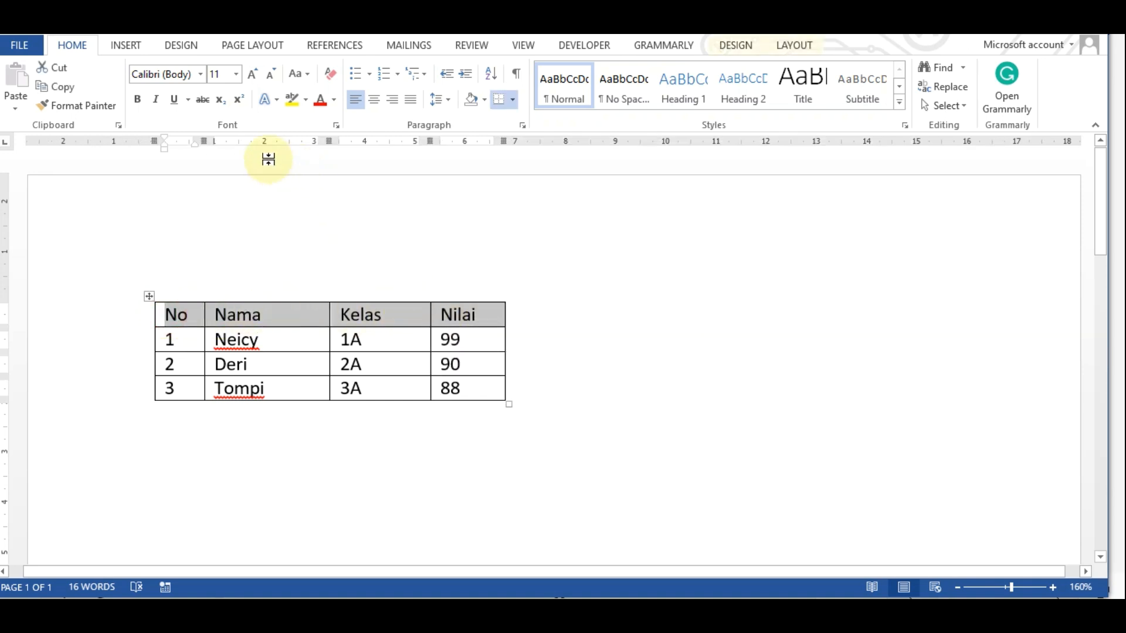
left_click(377, 102)
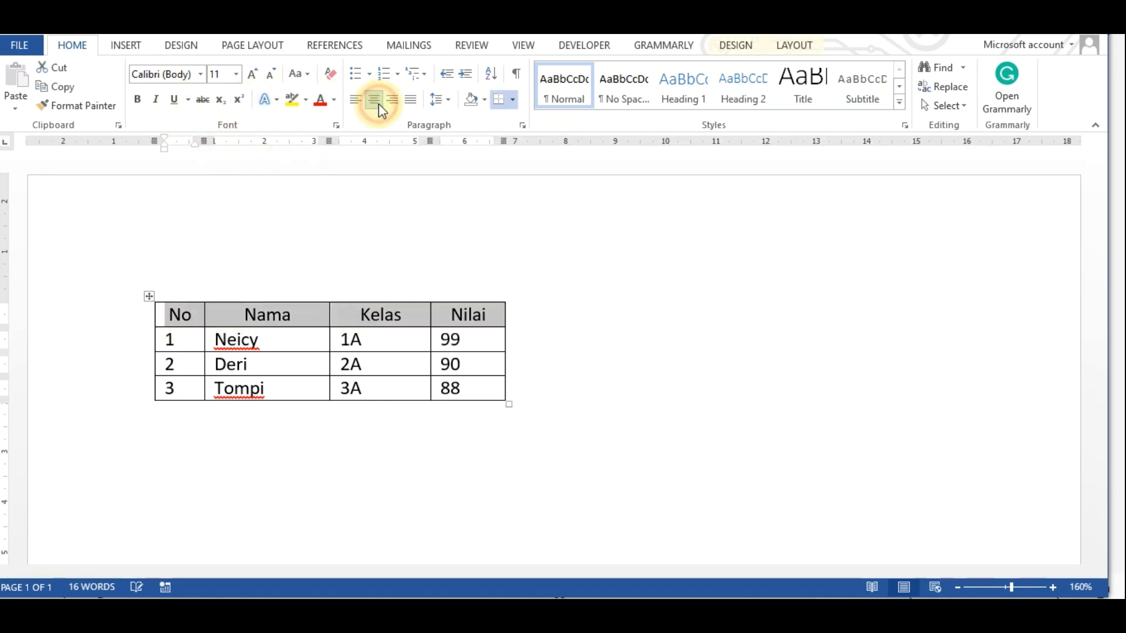
left_click(136, 104)
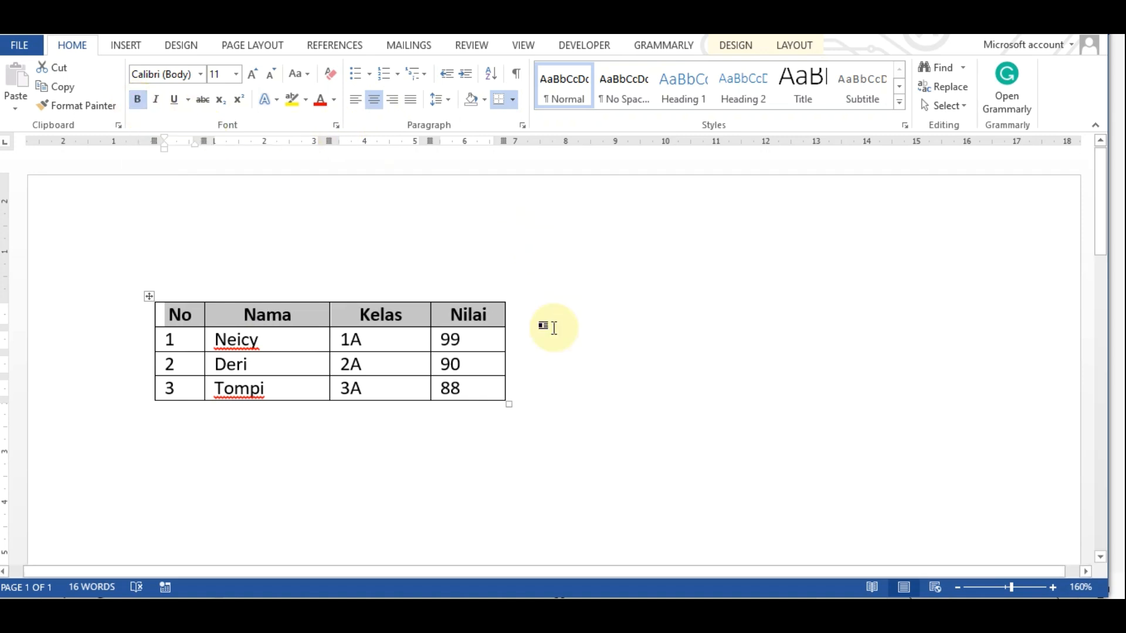
Apply a blue banded grid table style to the table
right_click(369, 329)
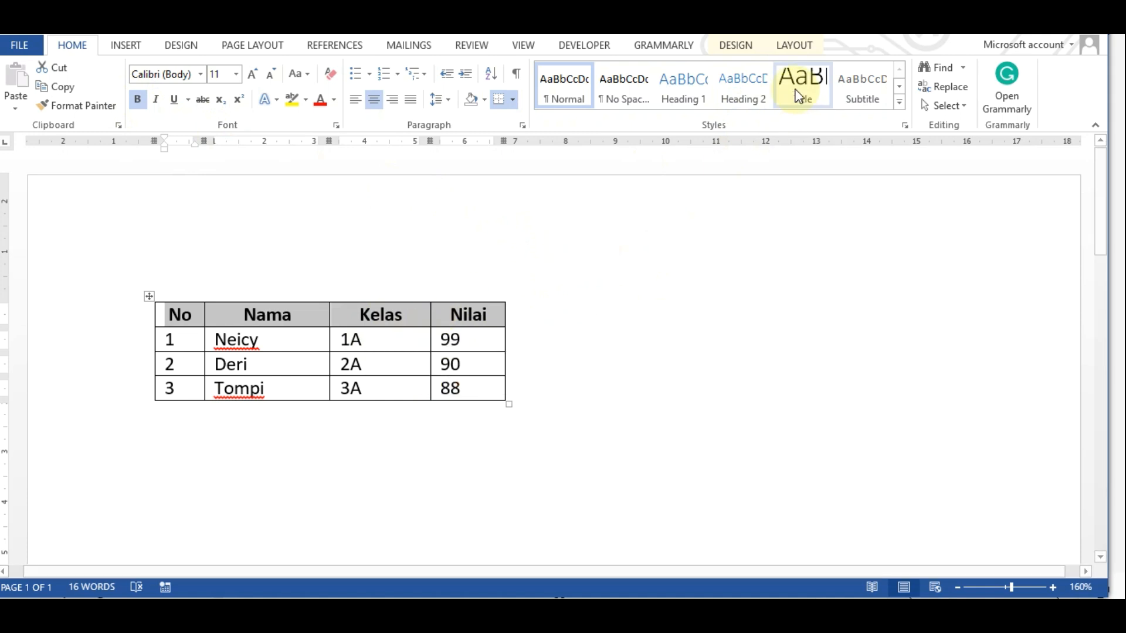
left_click(736, 45)
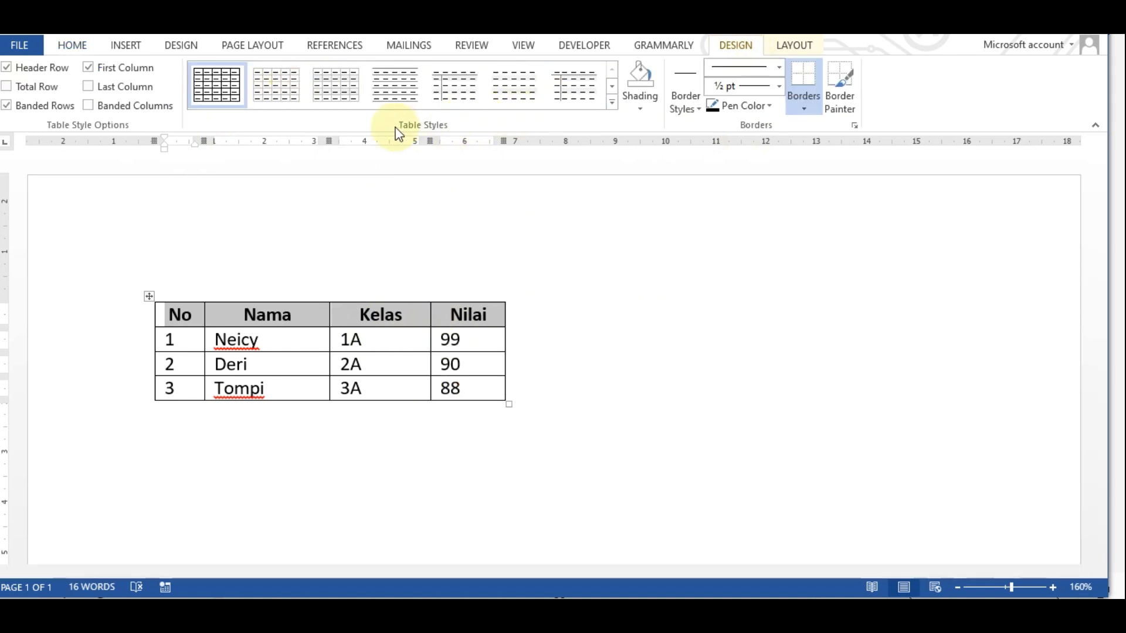
left_click(611, 102)
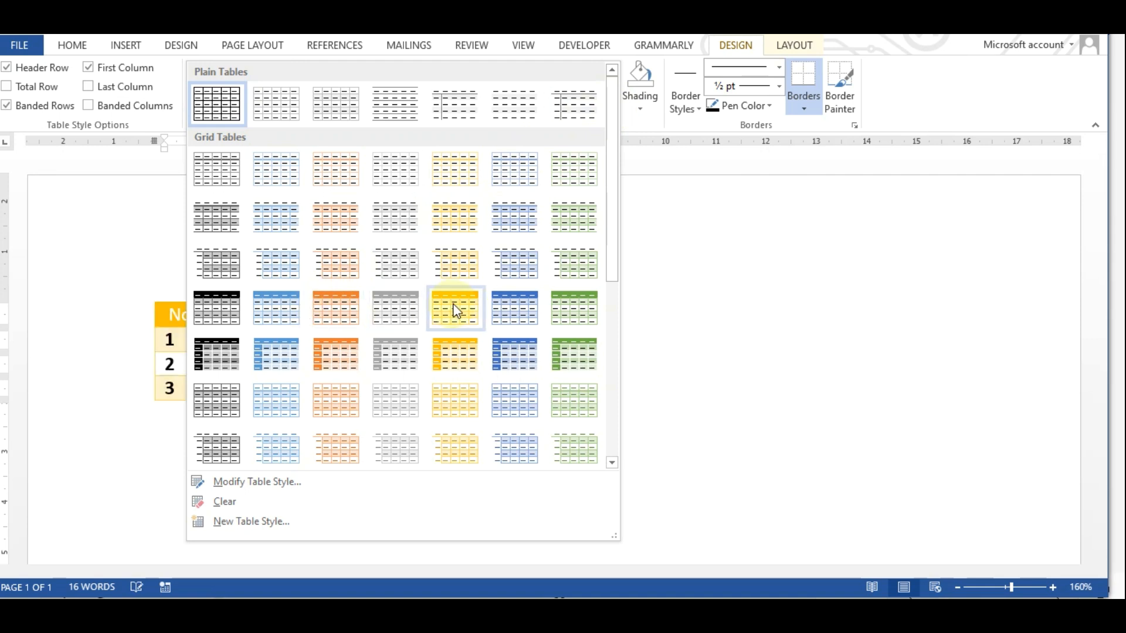
left_click(507, 317)
left_click(608, 314)
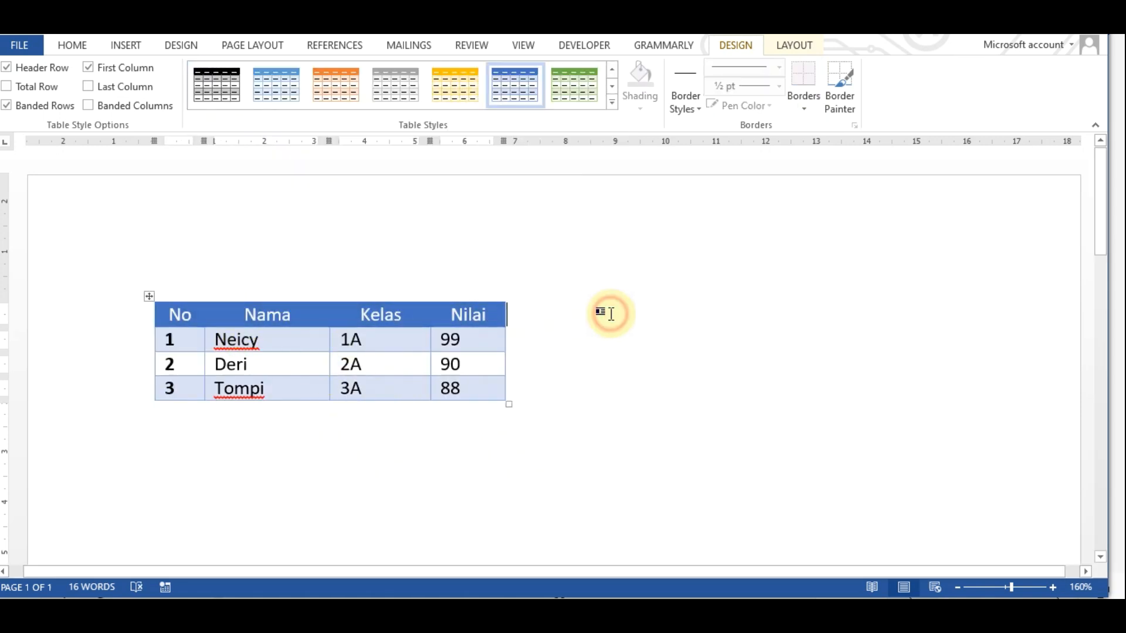